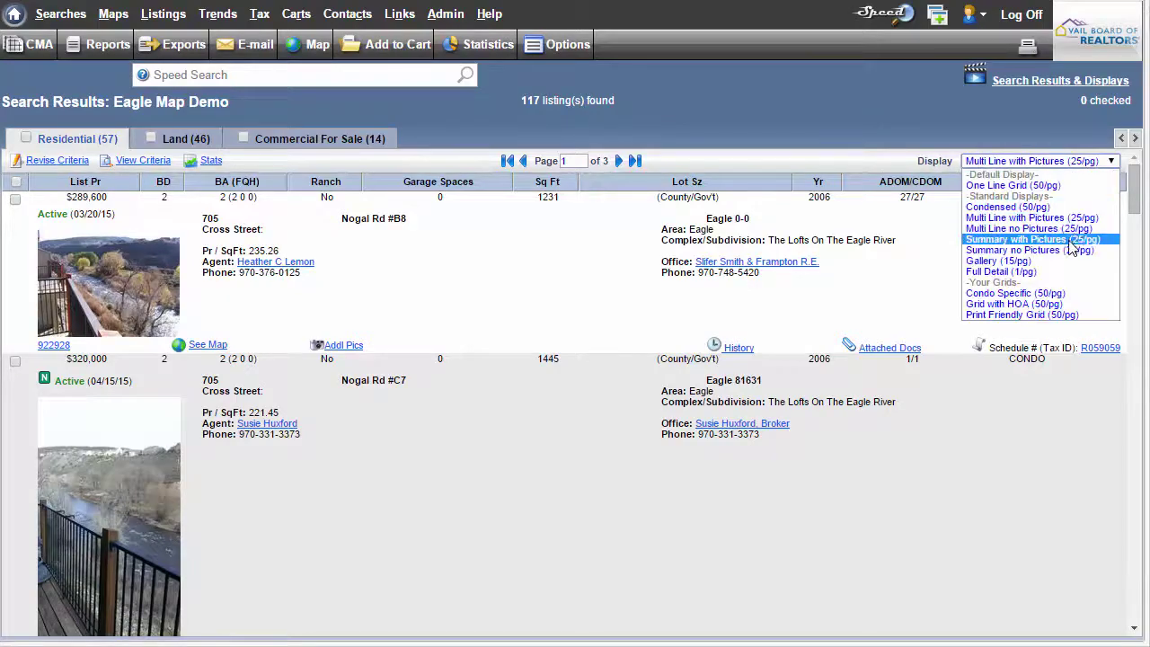
Step: View the Residential results in the Summary with Pictures and Gallery displays, ending on the One Line Grid
{"action": "left_click", "coordinate": [1033, 245]}
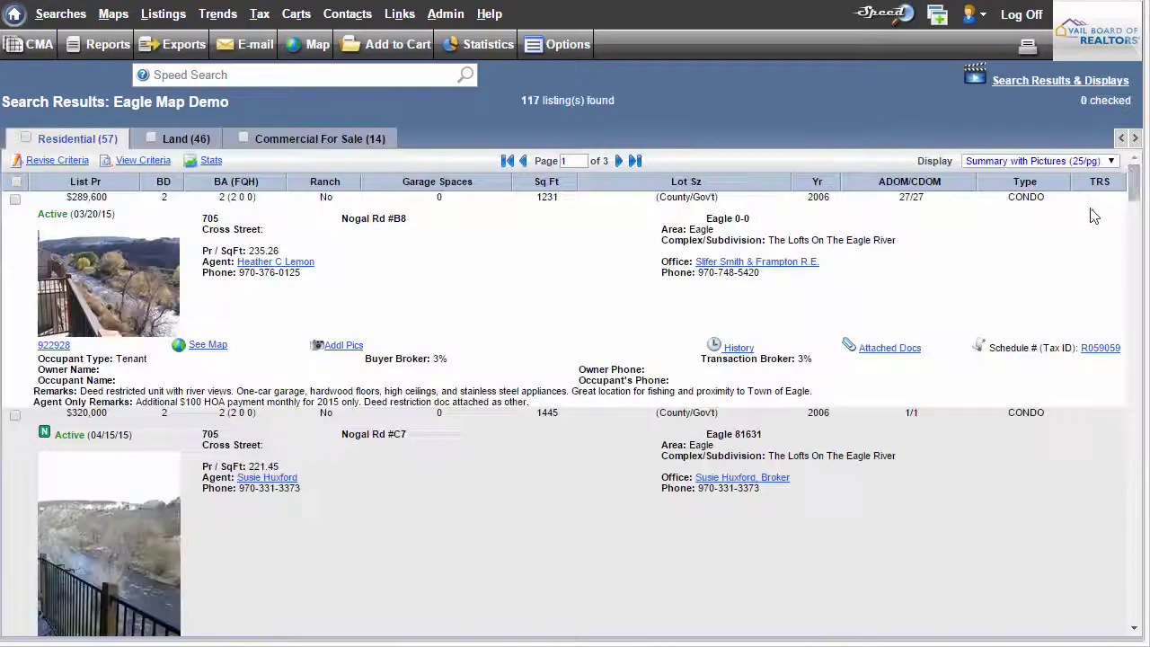
{"action": "left_click", "coordinate": [1113, 161]}
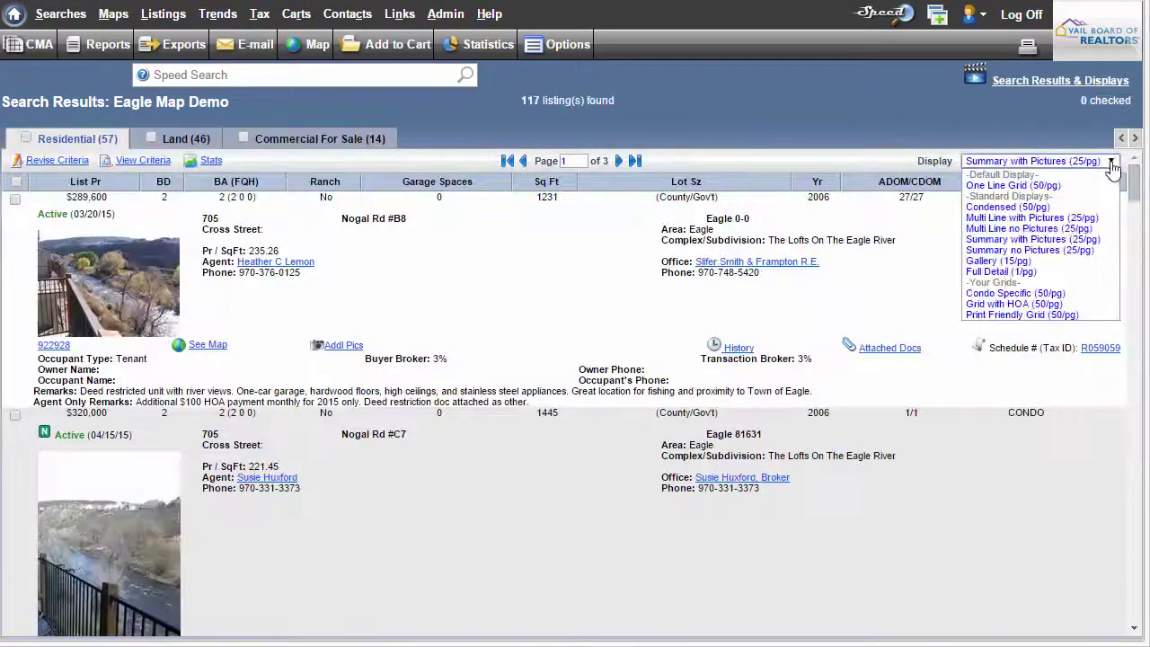
{"action": "left_click", "coordinate": [1042, 267]}
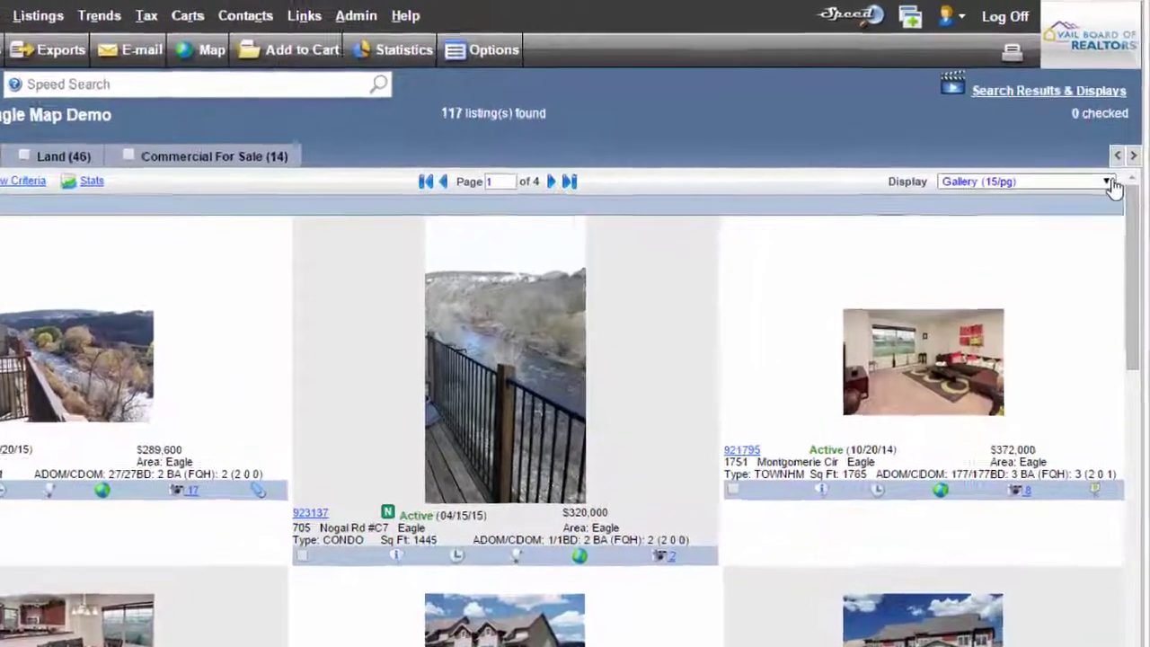
{"action": "left_click", "coordinate": [1112, 162]}
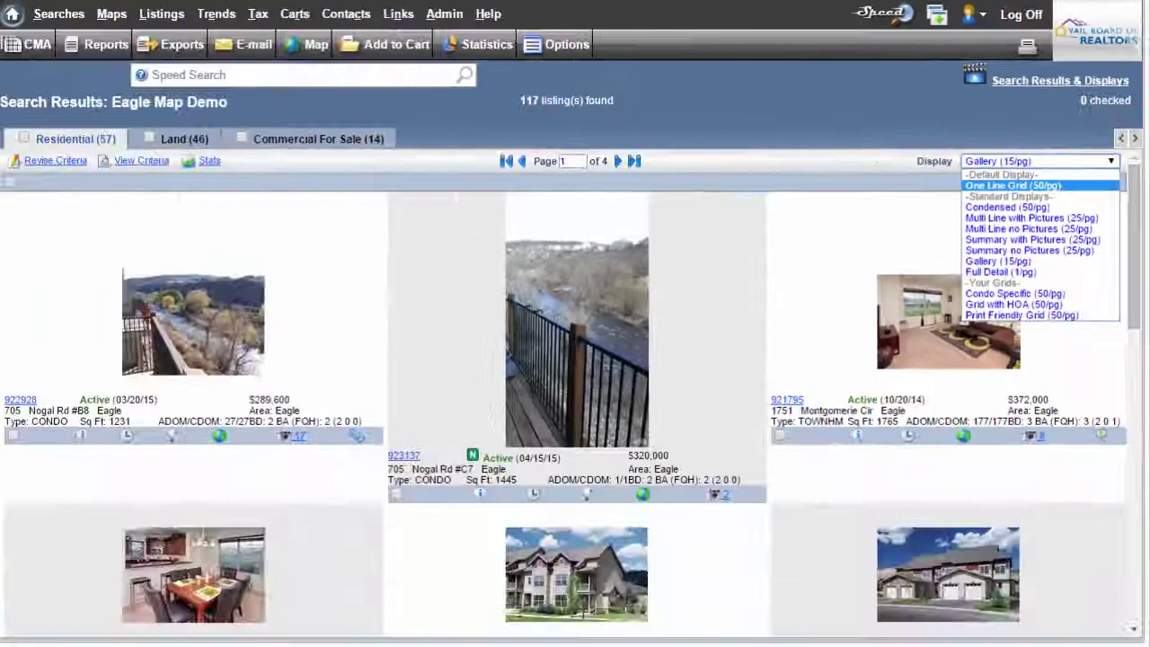
{"action": "left_click", "coordinate": [968, 248]}
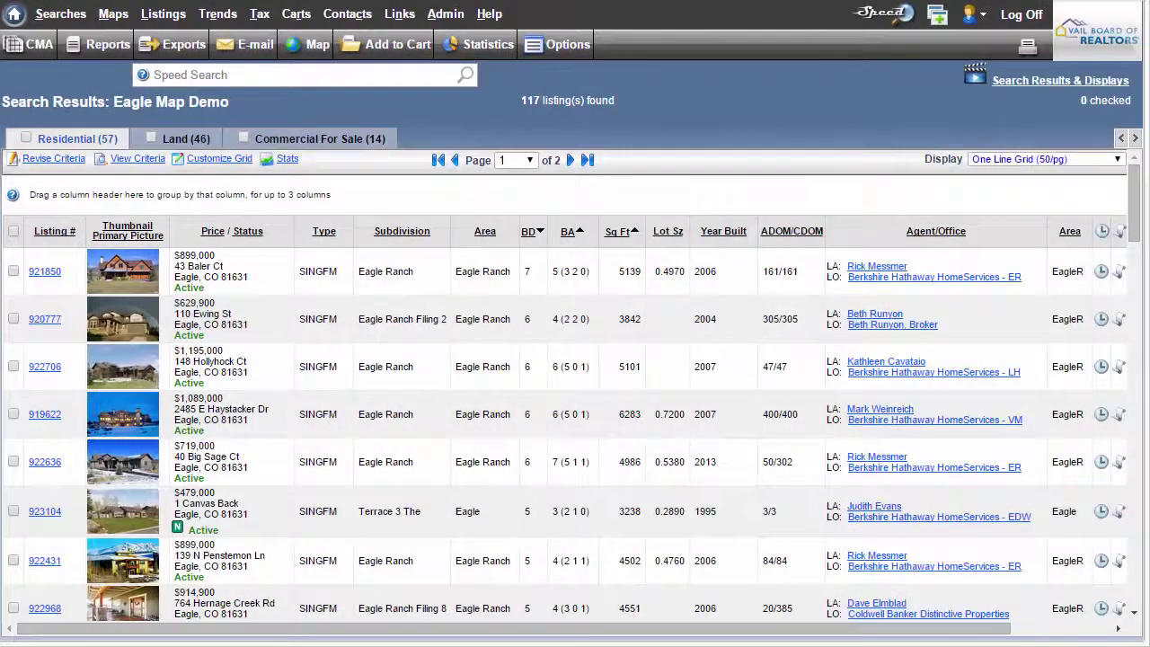
Step: View the Land results and the Commercial For Sale results of the search
{"action": "left_click", "coordinate": [186, 139]}
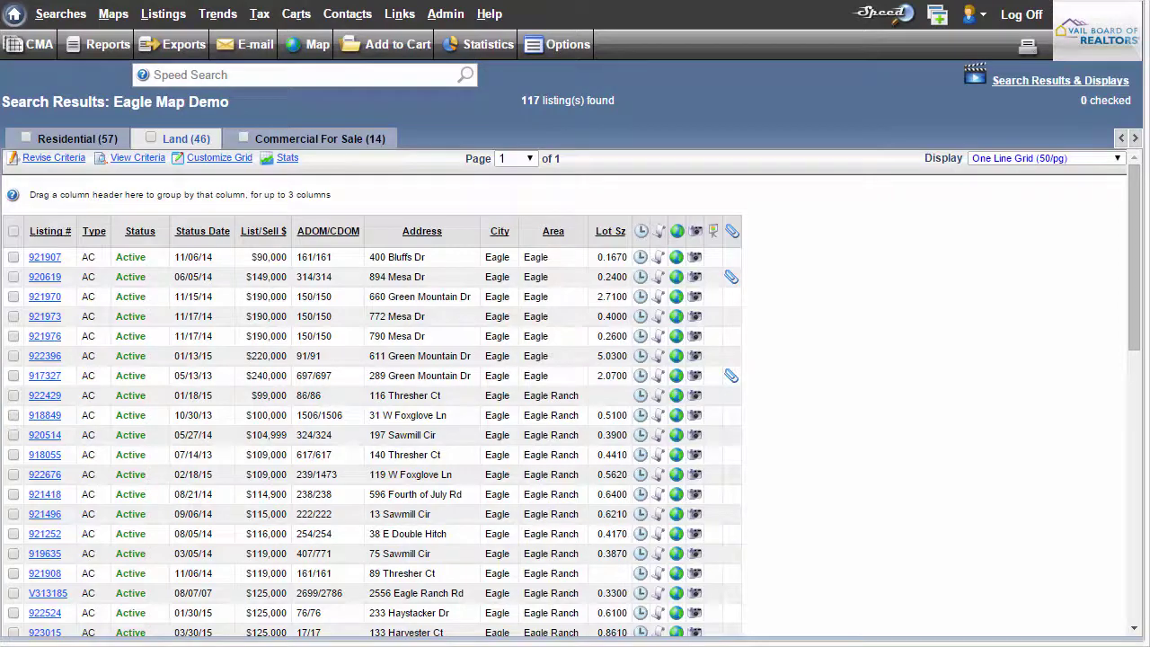
{"action": "left_click", "coordinate": [320, 138]}
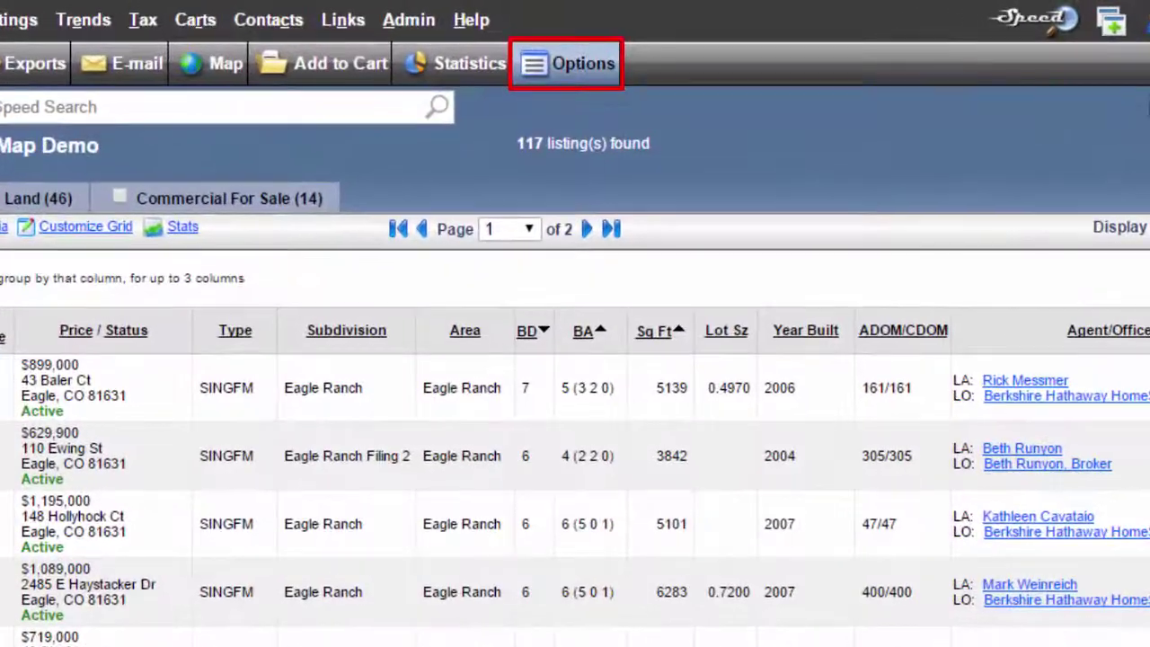
Step: In the search result options, choose ascending sorting by Price and then Bedrooms, and enable Sort As Selected
{"action": "left_click", "coordinate": [568, 63]}
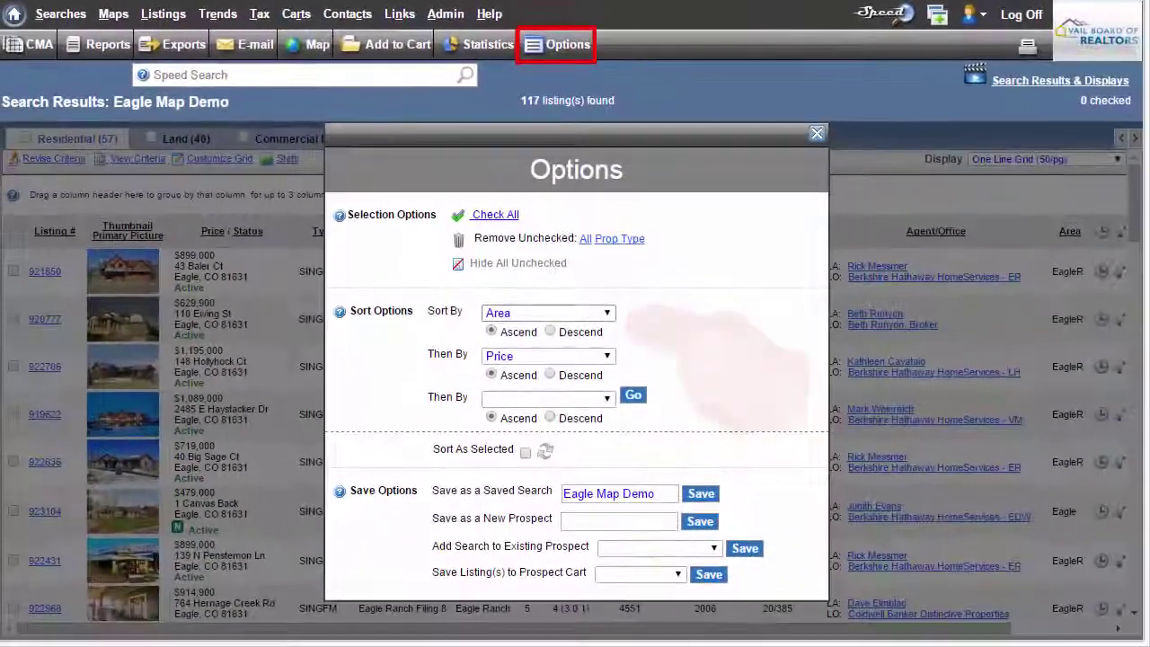
{"action": "left_click", "coordinate": [605, 313]}
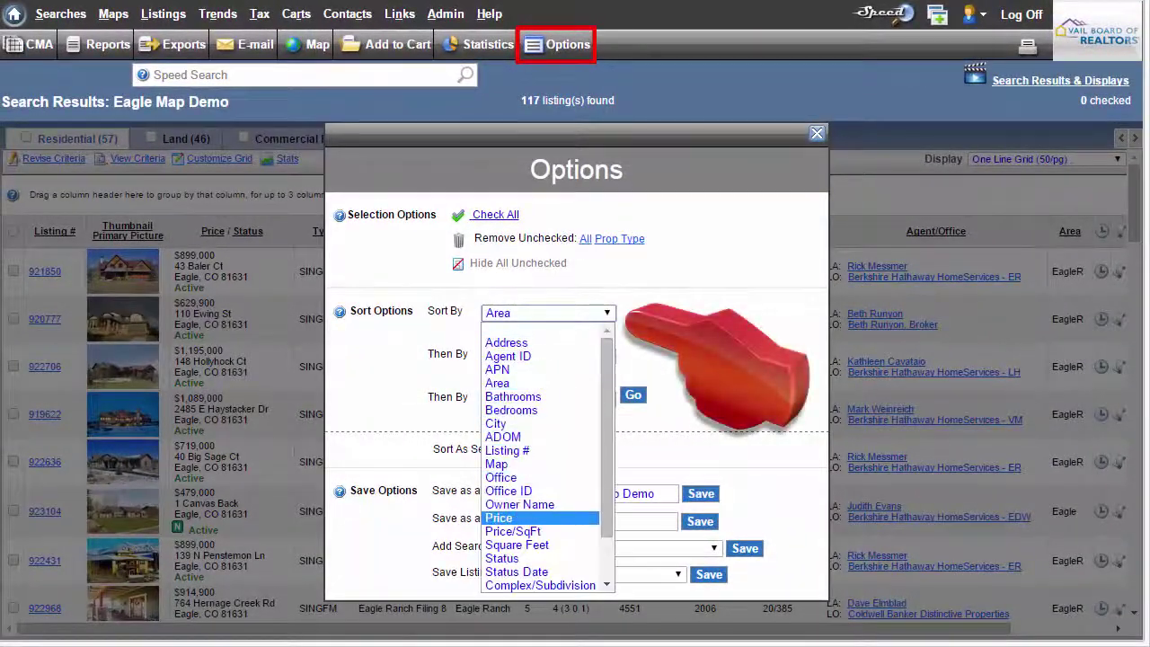
{"action": "left_click", "coordinate": [499, 518]}
{"action": "left_click", "coordinate": [548, 356]}
{"action": "left_click", "coordinate": [511, 453]}
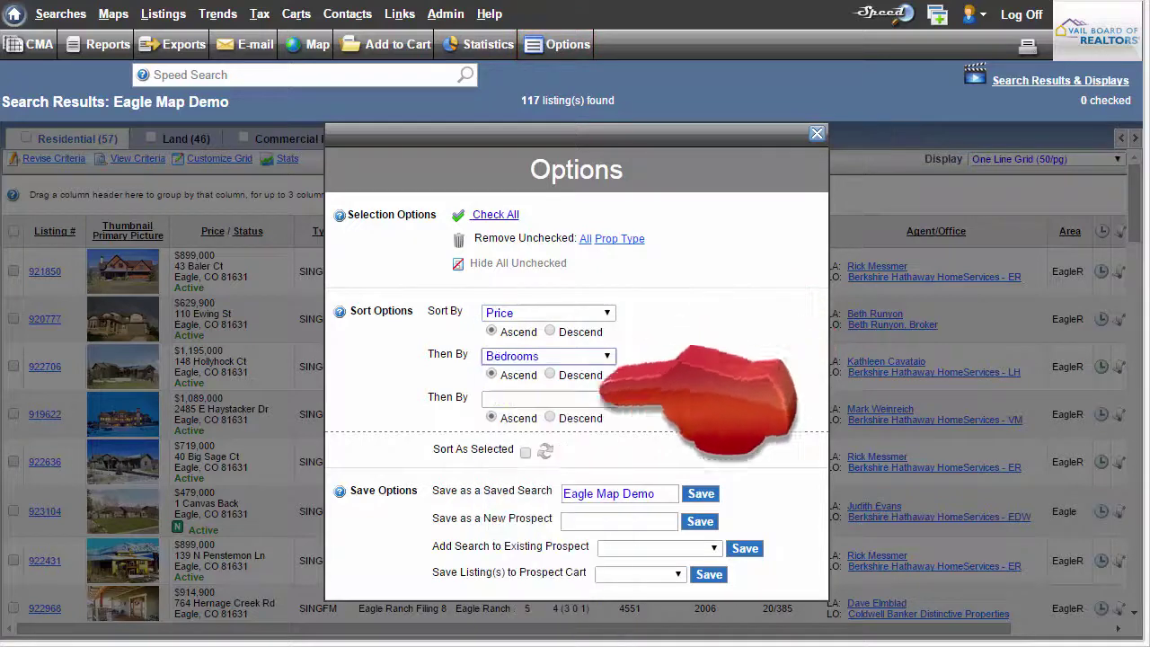
{"action": "left_click", "coordinate": [526, 453]}
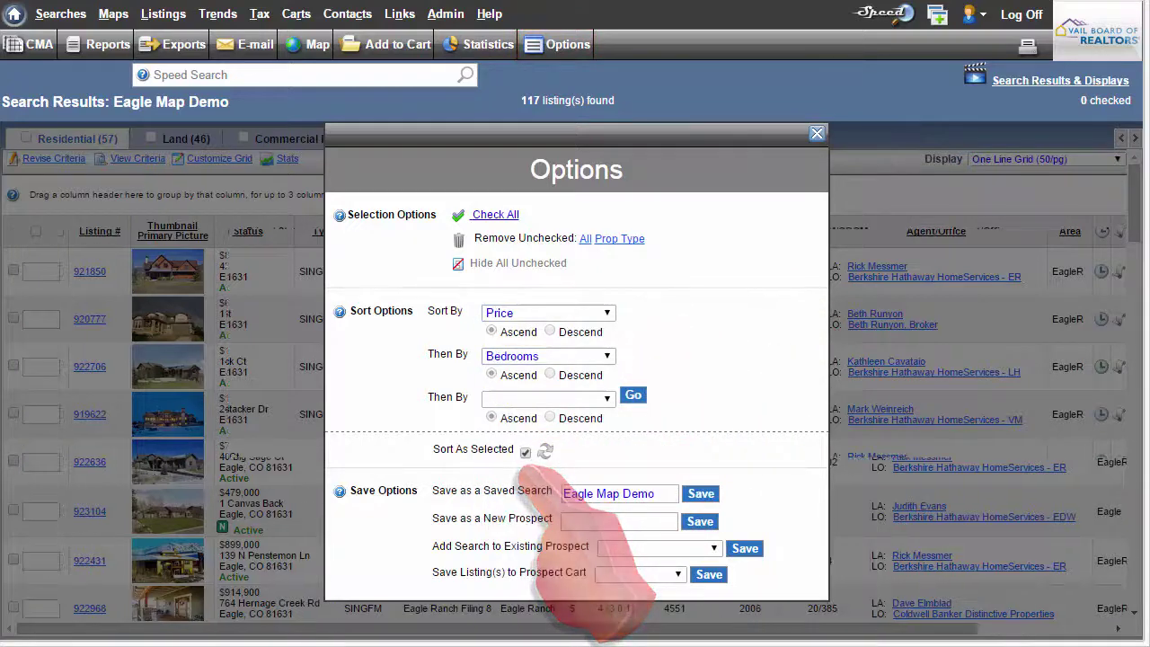
{"action": "left_click", "coordinate": [817, 133]}
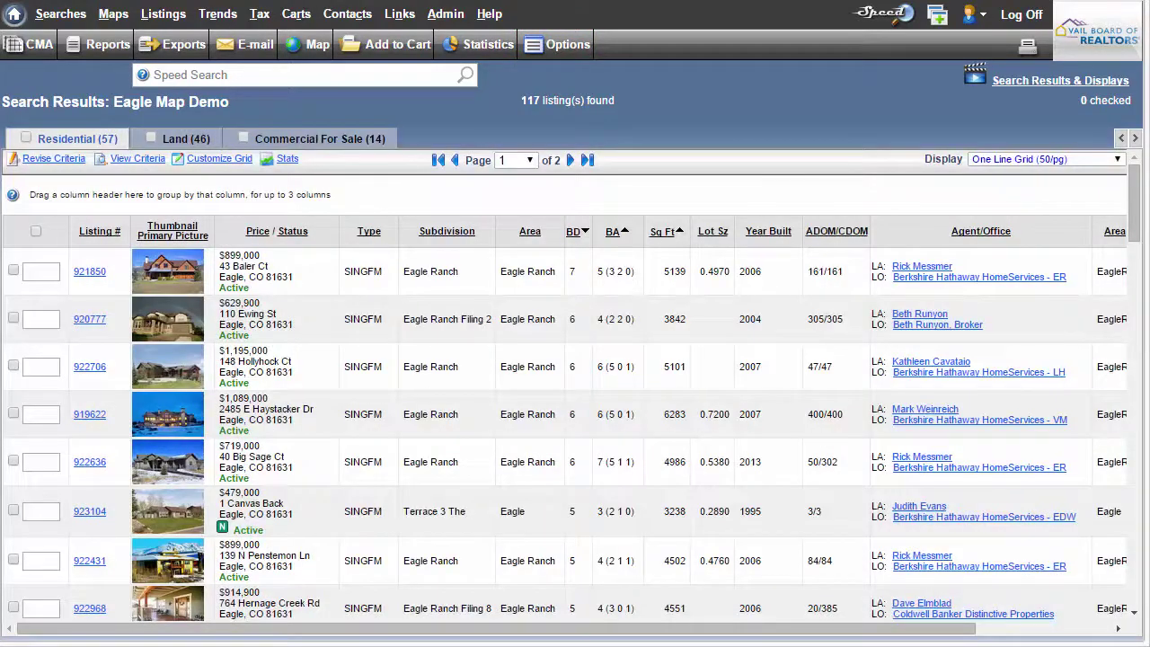
Step: Check listings 921850, 919622 and 923104, numbering them 10, 20 and 15, and refresh the list in the selected order
{"action": "left_click", "coordinate": [12, 271]}
{"action": "left_click", "coordinate": [41, 511]}
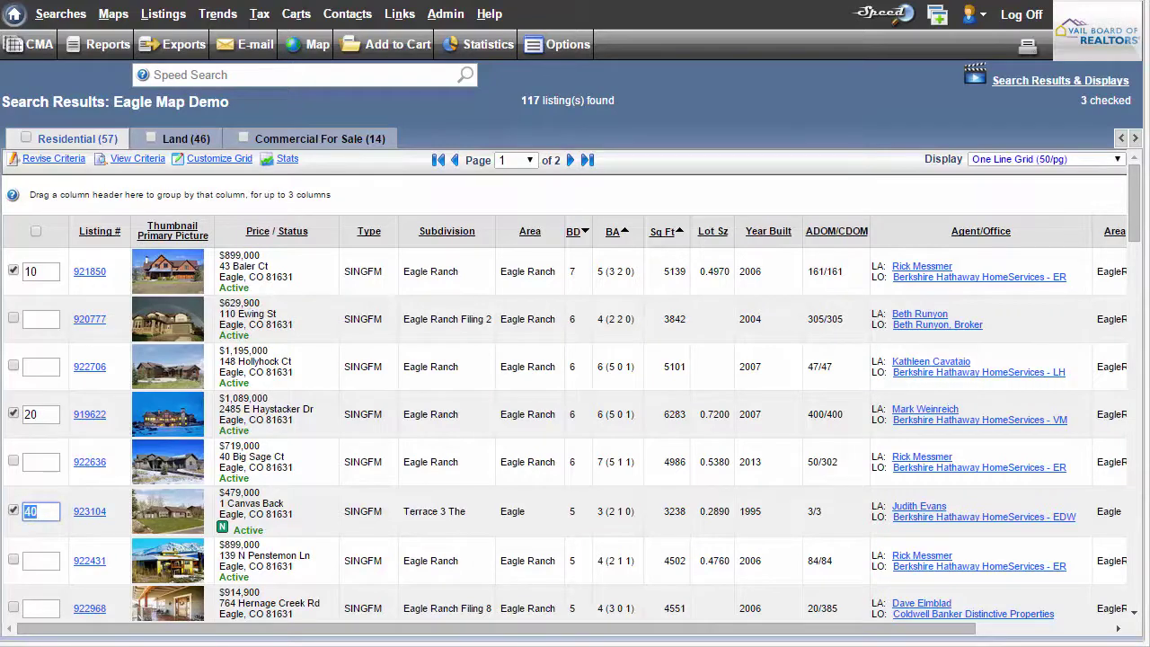
{"action": "left_click", "coordinate": [562, 44]}
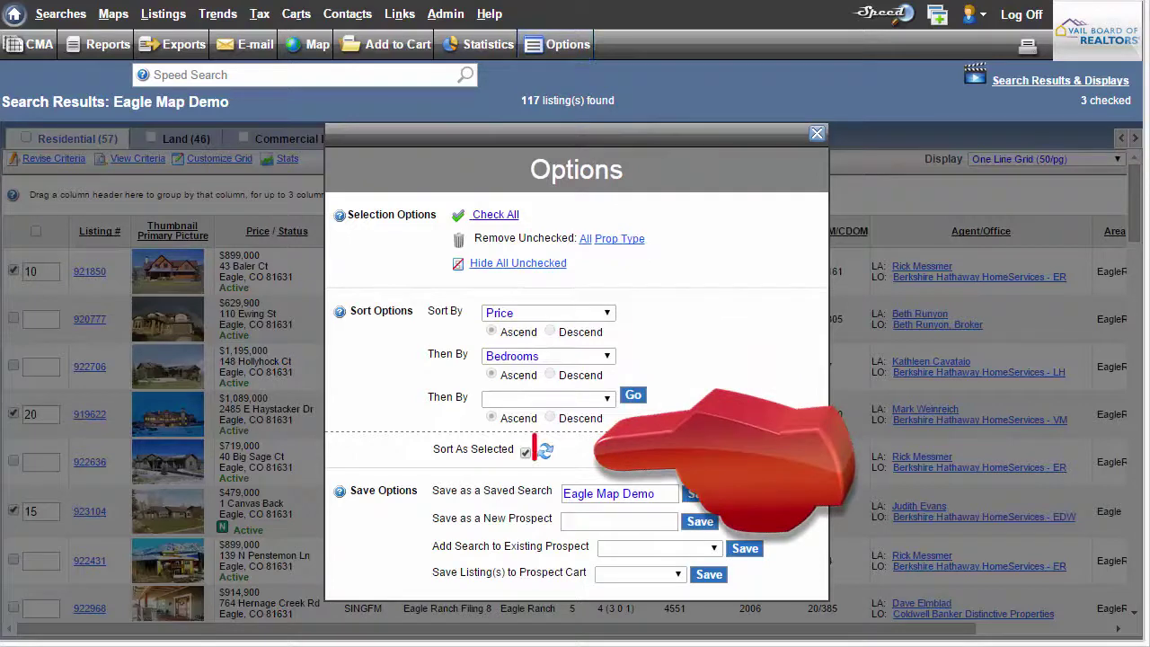
{"action": "left_click", "coordinate": [546, 452]}
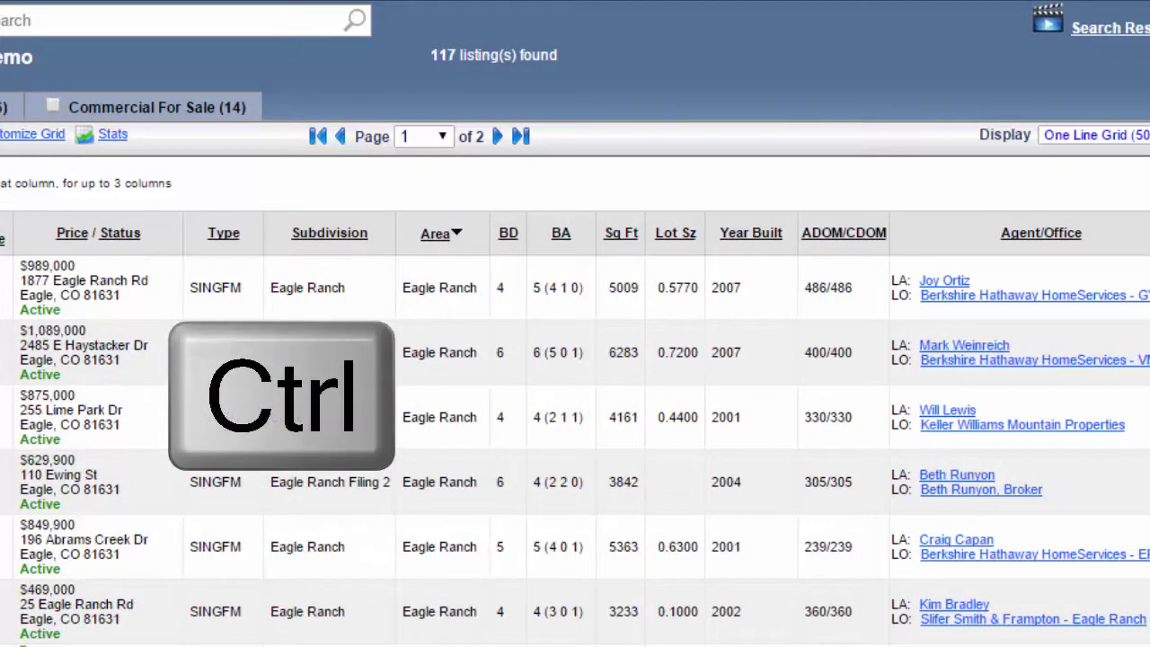
Step: Add ascending BD and BA as further sort columns after the Area sort
{"action": "left_click", "coordinate": [508, 233], "text": "ctrl"}
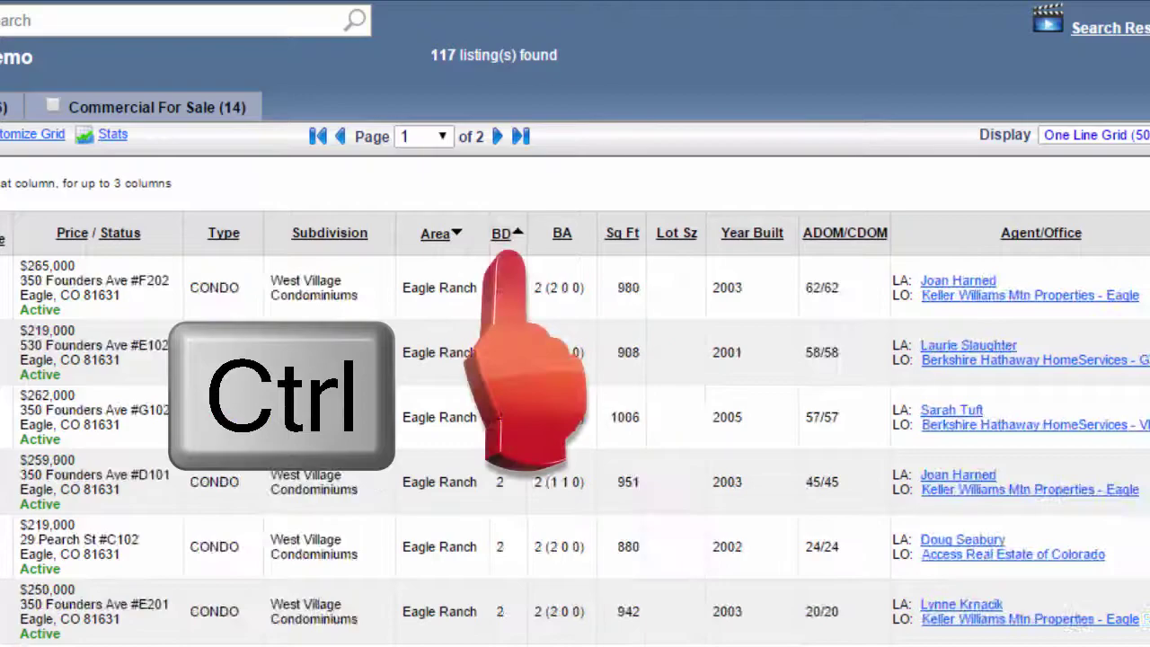
{"action": "left_click", "coordinate": [561, 233], "text": "ctrl"}
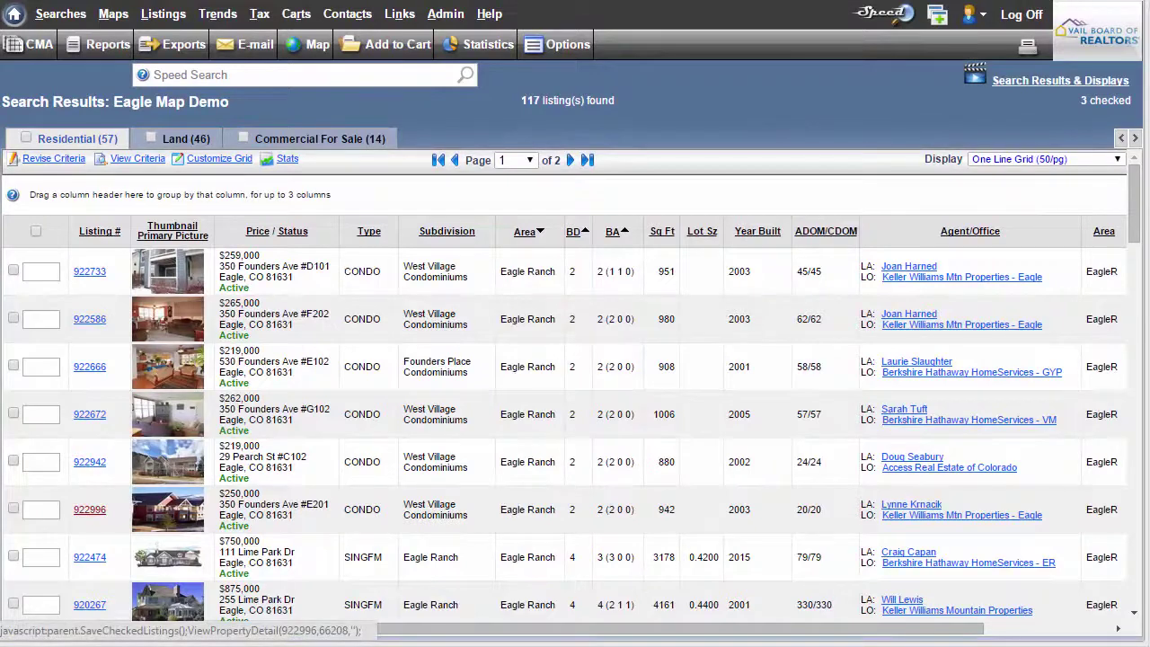
Step: View the detail page of listing 922996, browse the next two listings, and return to the results list
{"action": "left_click", "coordinate": [88, 510]}
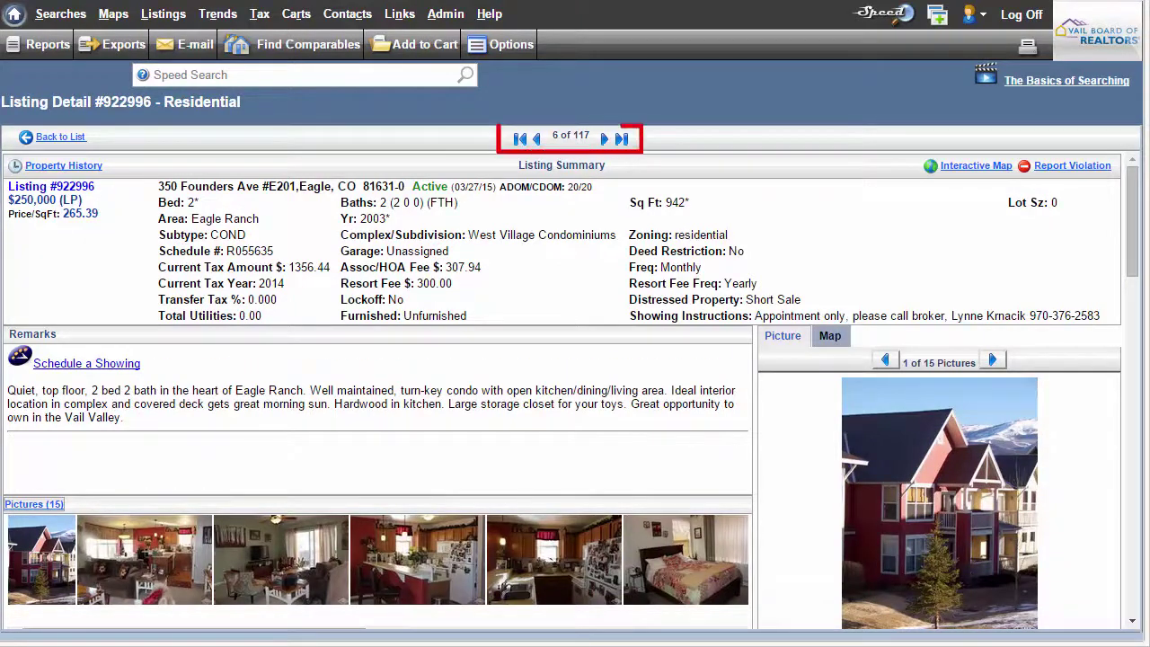
{"action": "left_click", "coordinate": [604, 138]}
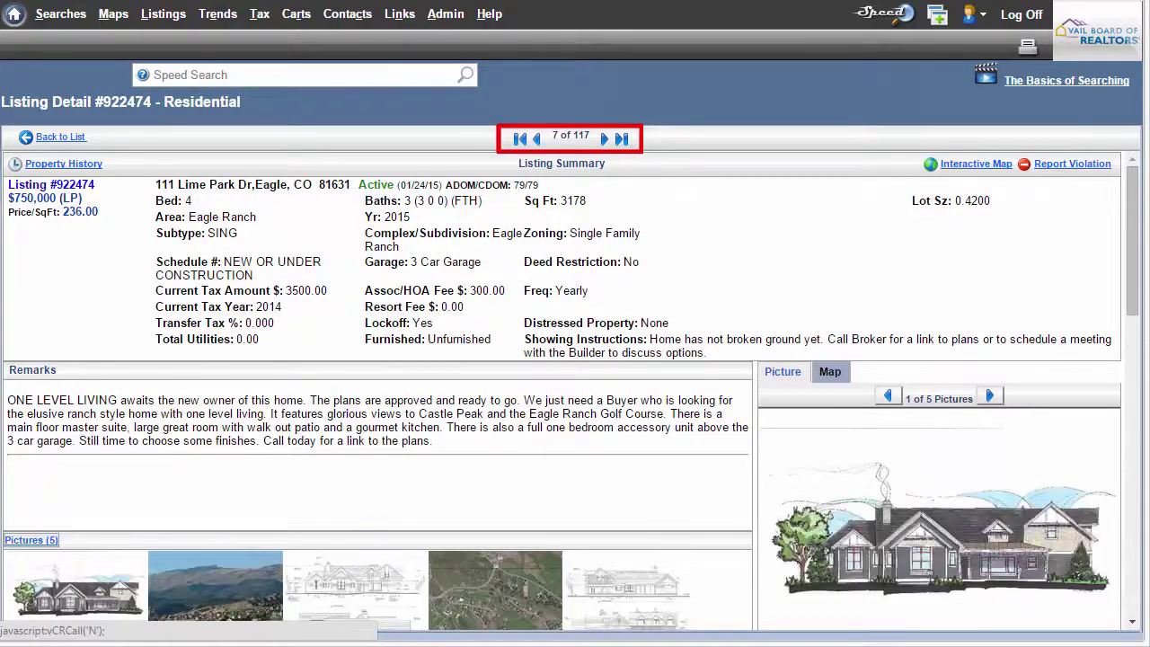
{"action": "left_click", "coordinate": [604, 138]}
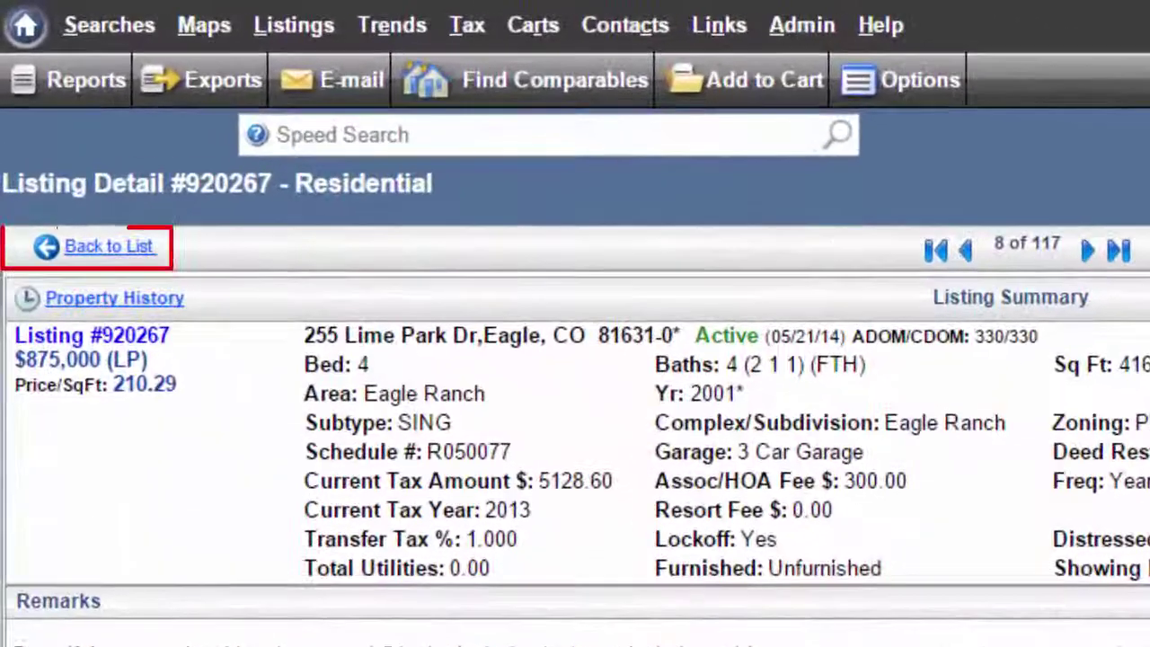
{"action": "left_click", "coordinate": [141, 246]}
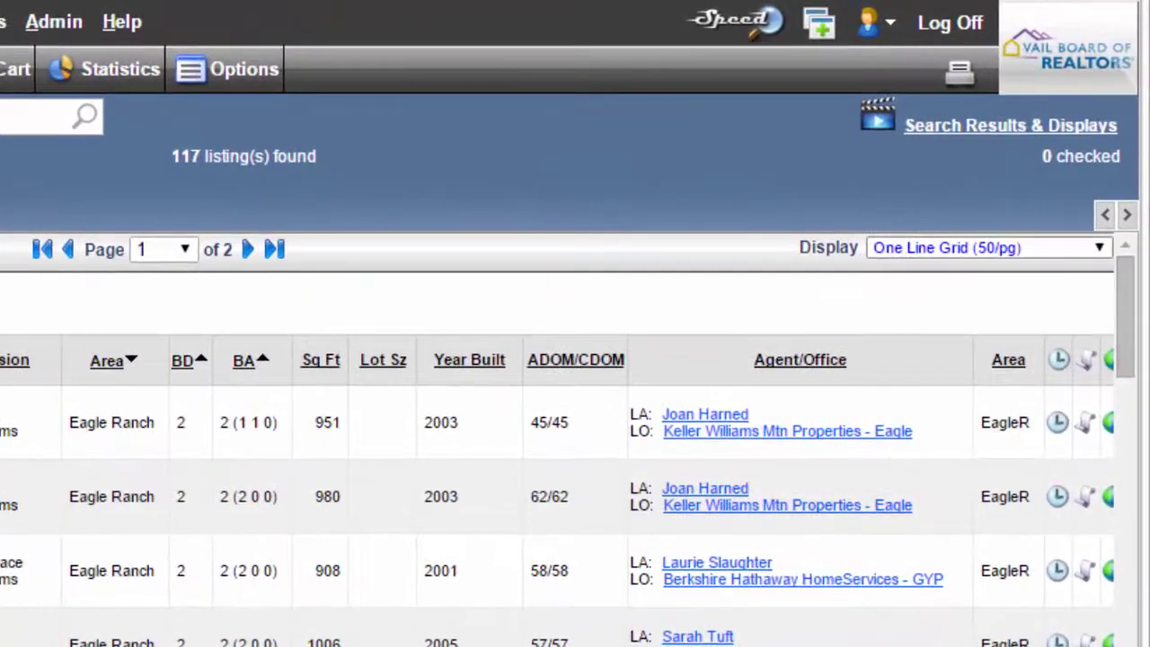
Step: Show the results in Full Detail with one listing per page and check listing 921795
{"action": "left_click", "coordinate": [989, 248]}
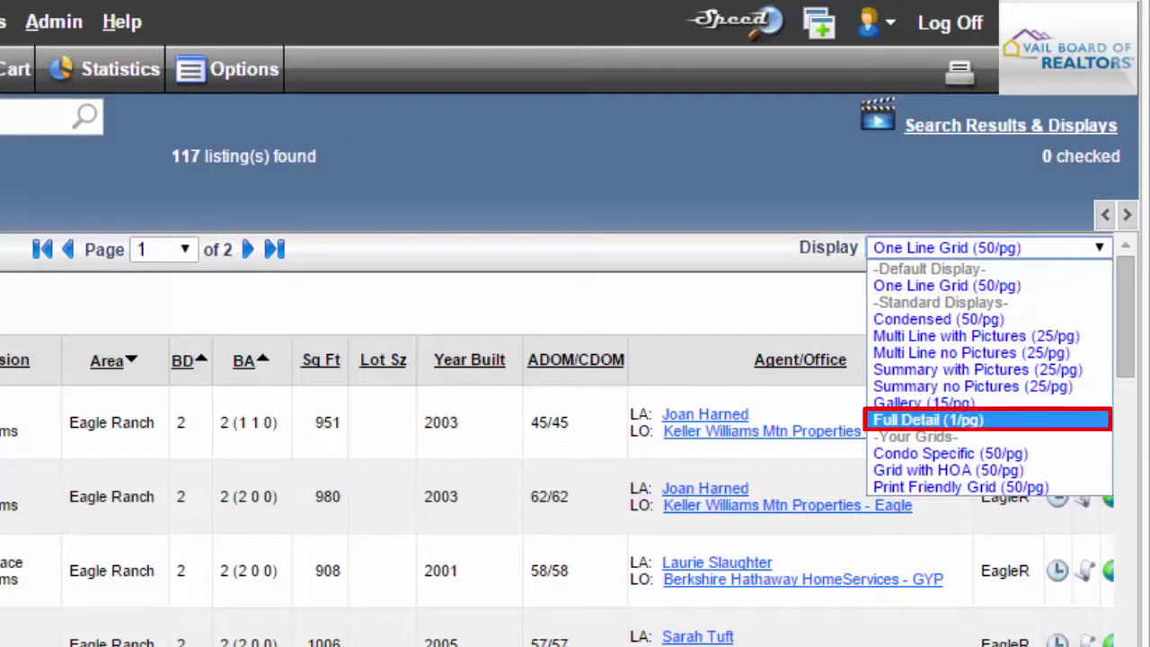
{"action": "key", "text": "Return"}
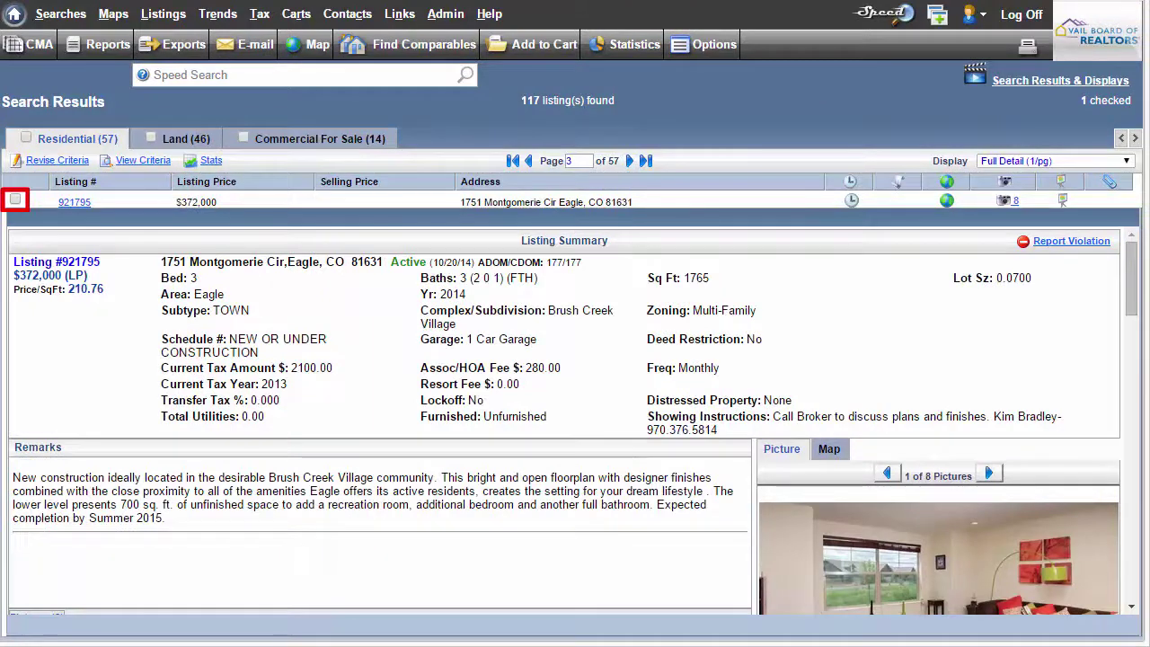
{"action": "left_click", "coordinate": [15, 199]}
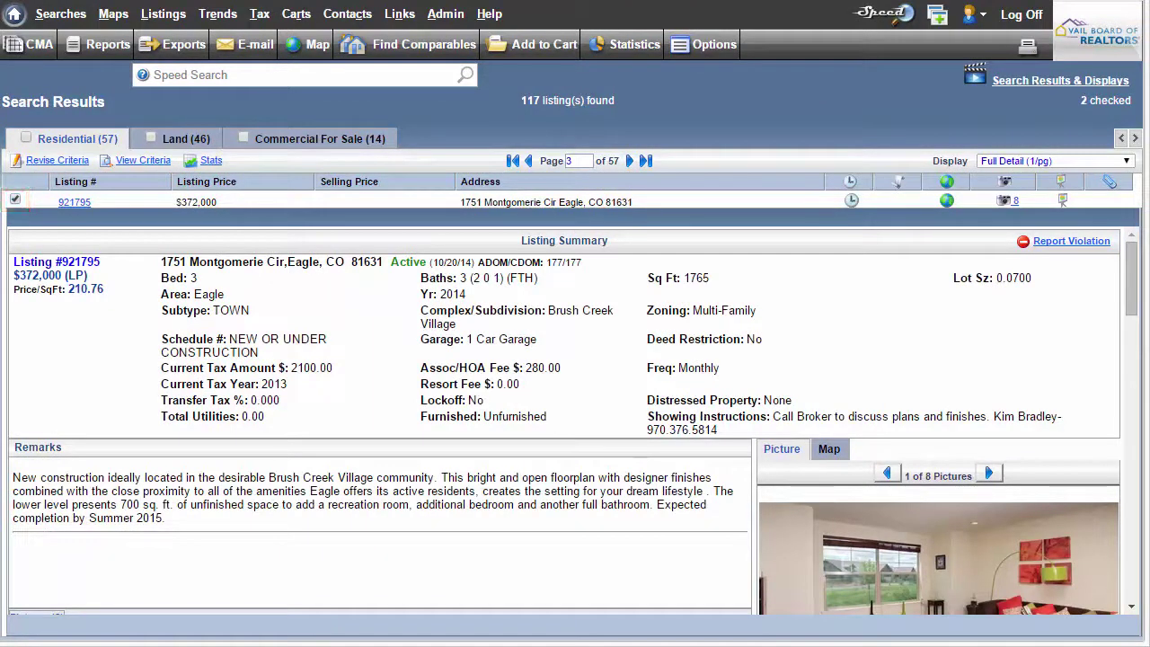
Step: Return to the One Line Grid display and check all listings on the page plus the whole Residential result set
{"action": "left_click", "coordinate": [1054, 161]}
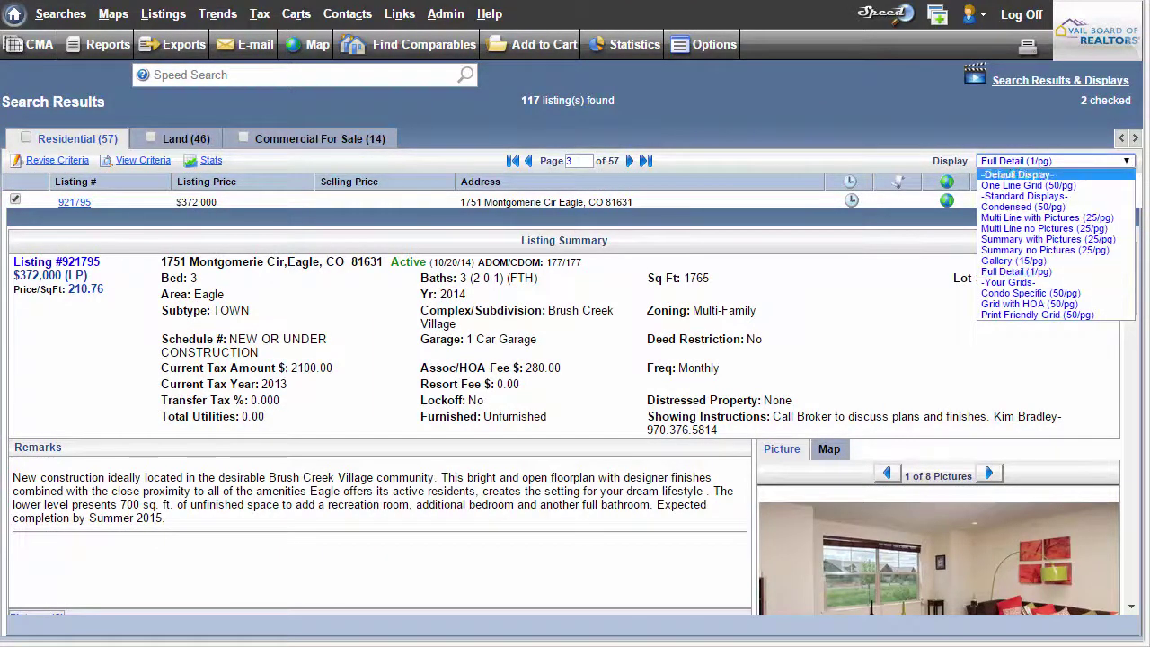
{"action": "key", "text": "Return"}
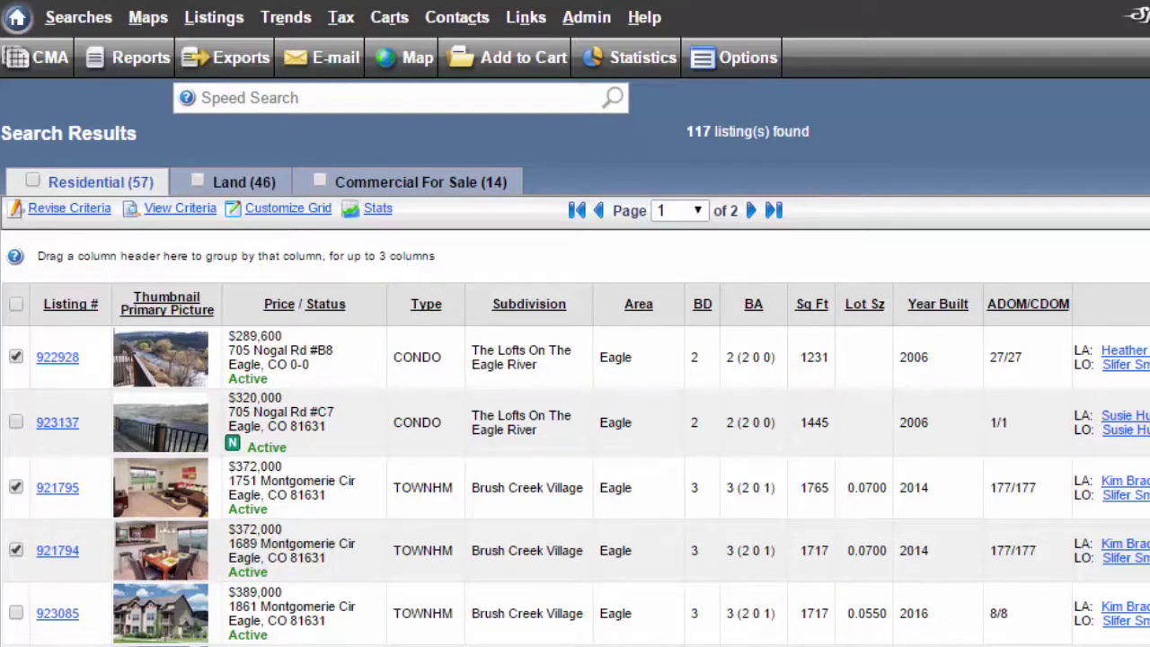
{"action": "left_click", "coordinate": [15, 303]}
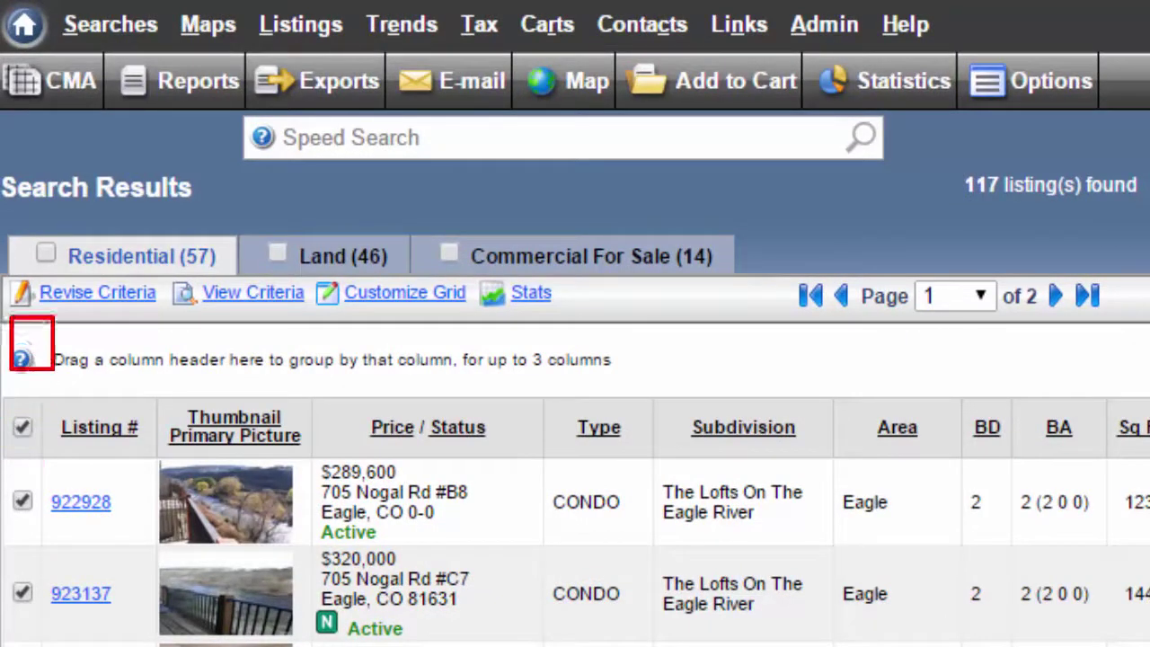
{"action": "left_click", "coordinate": [45, 254]}
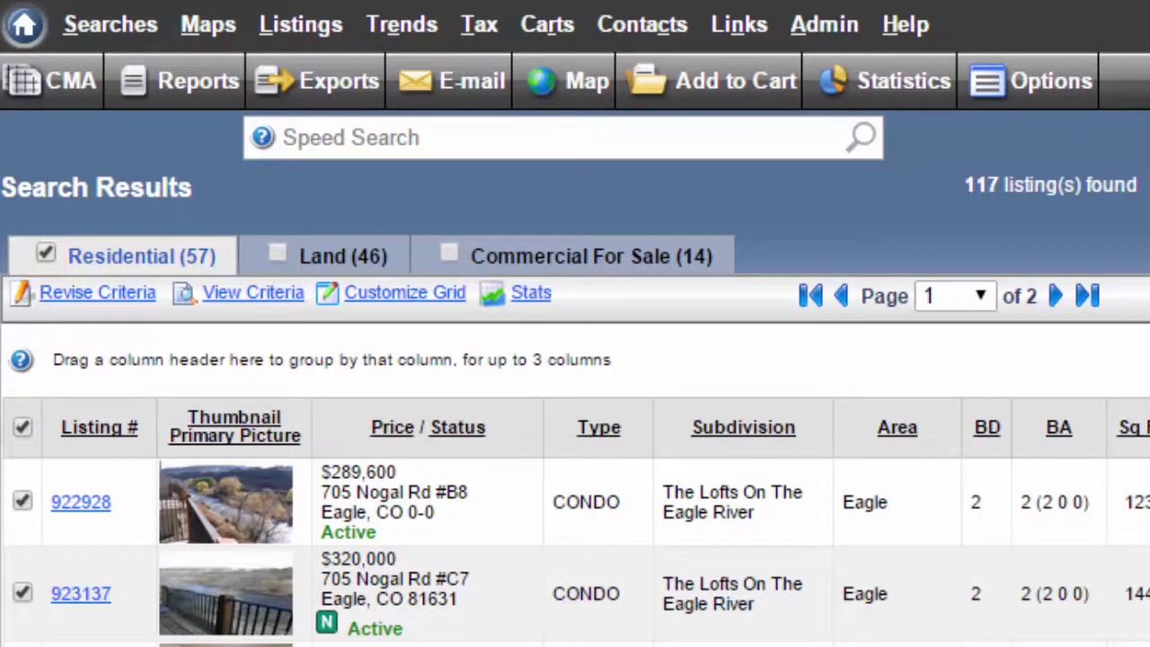